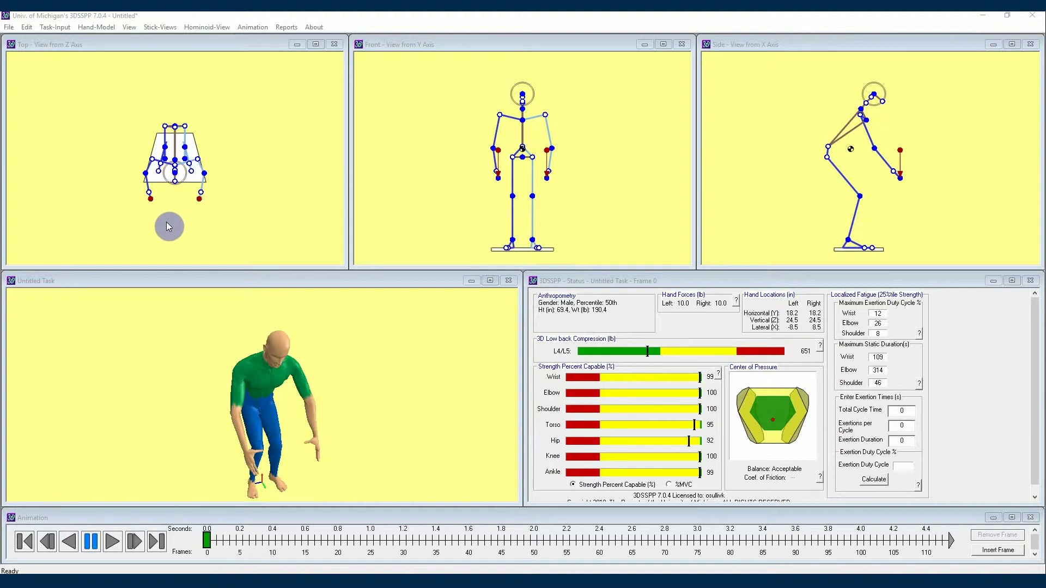
# Activate the Top view pane and open the Task-Input menu.
pyautogui.click(167, 225)
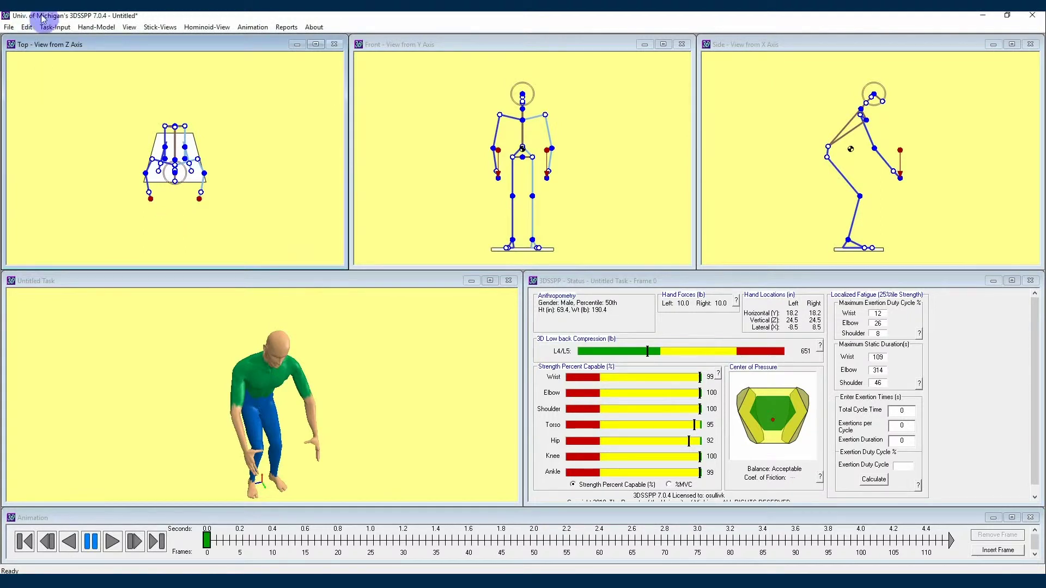
pyautogui.click(57, 28)
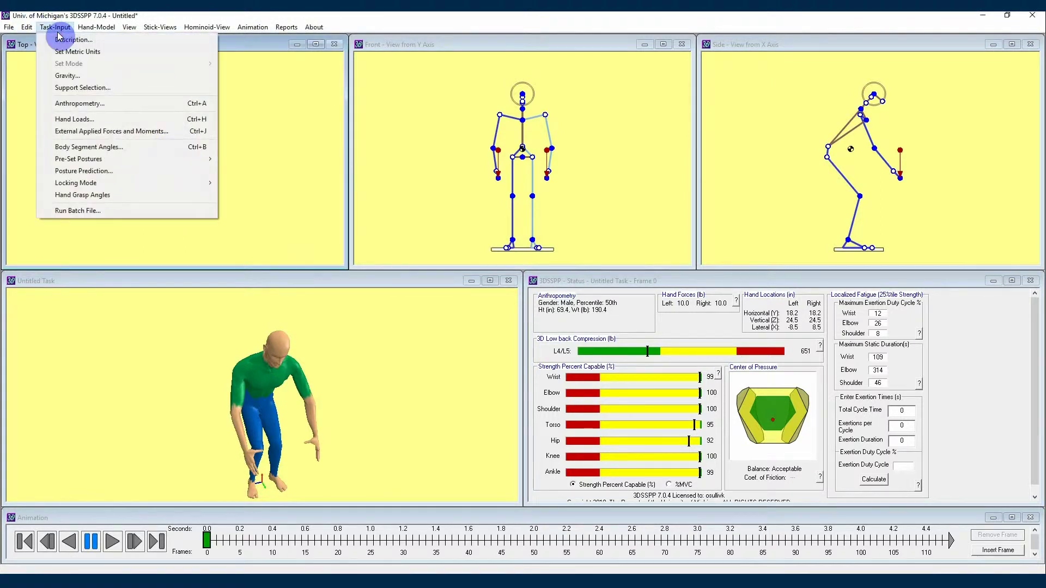
# Open the Hand Loads dialog from the Task-Input menu.
pyautogui.click(87, 120)
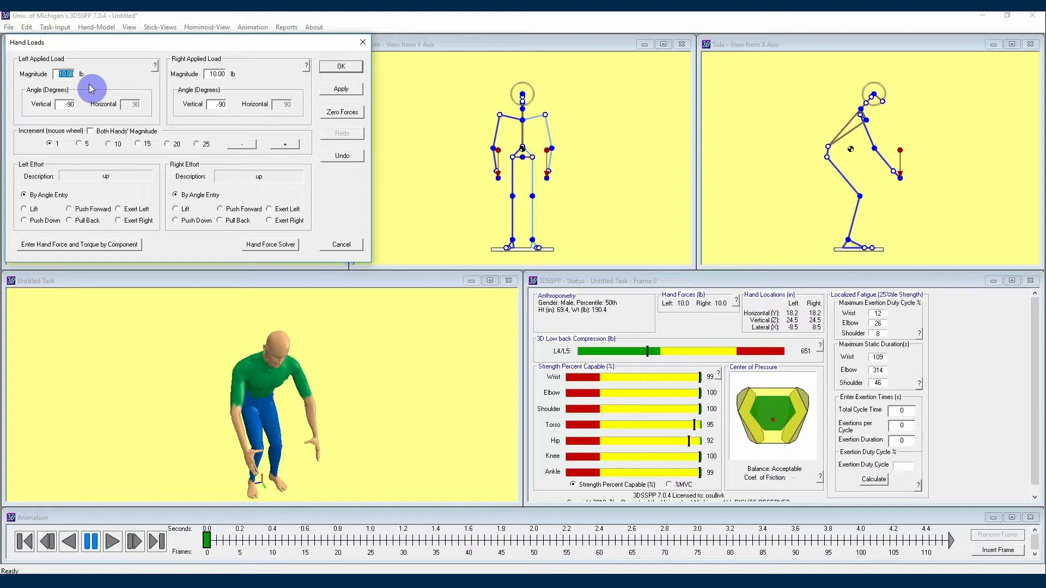
# Enter 20 lb as both the left and right hand load magnitudes and apply.
pyautogui.write('20')
pyautogui.click(213, 74)
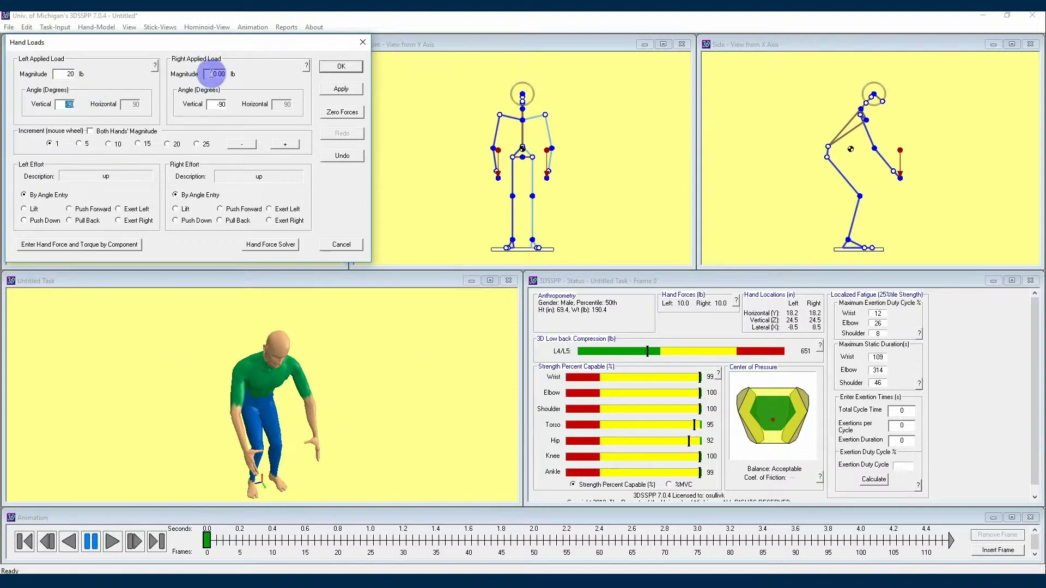
pyautogui.write('20')
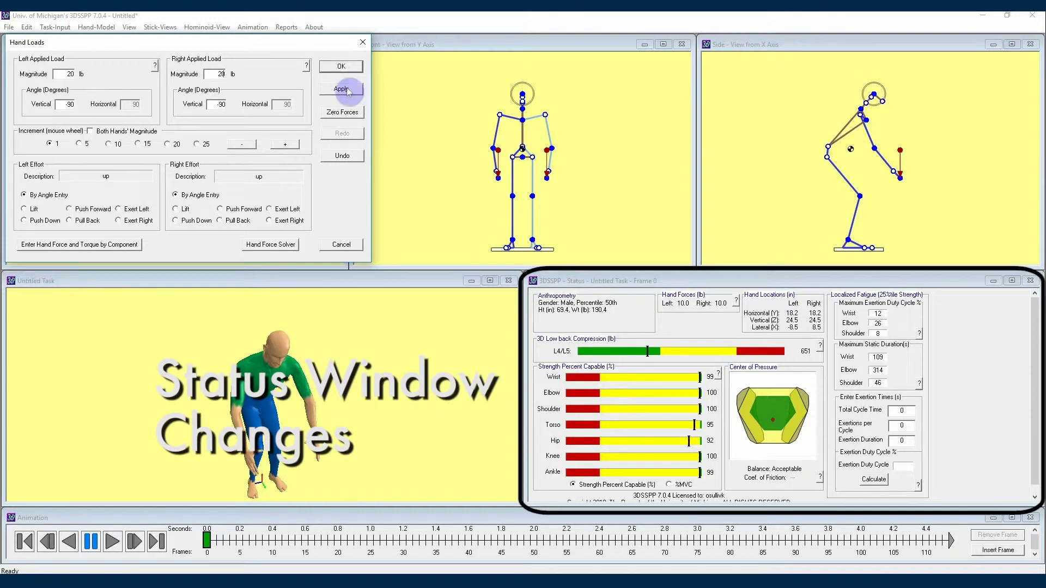
pyautogui.click(347, 90)
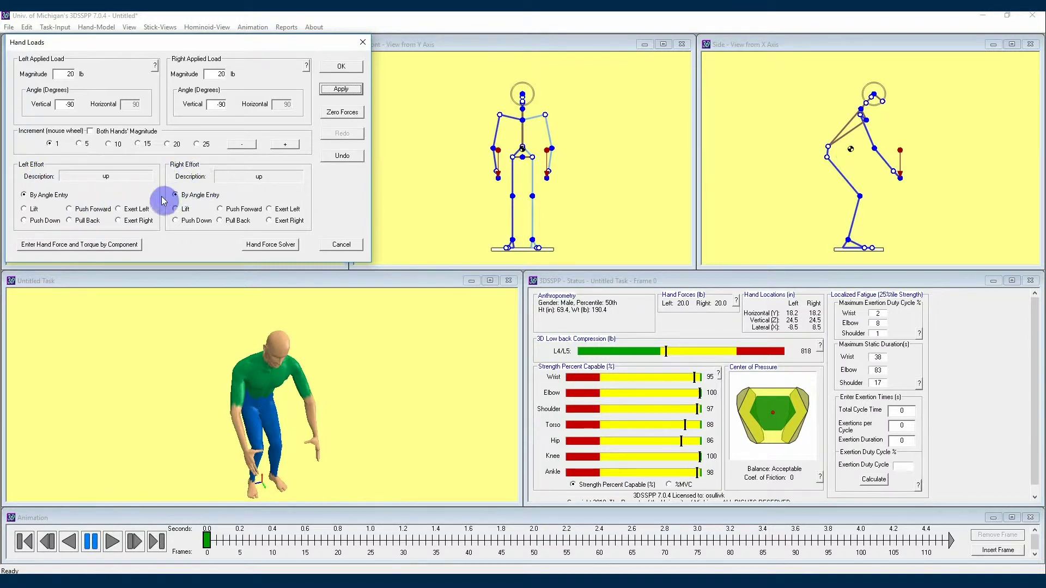
# Set both hands' efforts to Lift and apply.
pyautogui.click(24, 209)
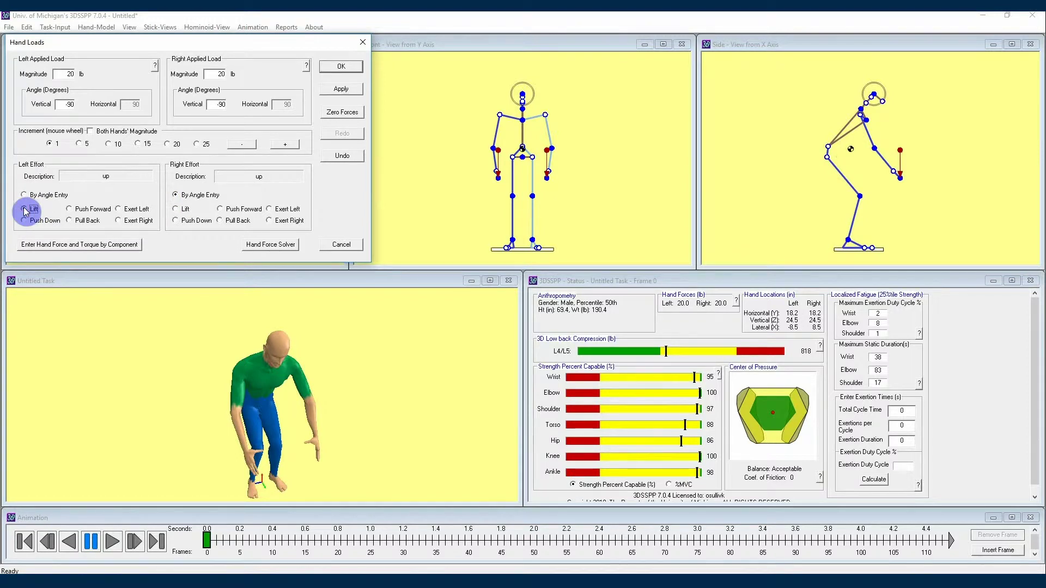
pyautogui.click(175, 209)
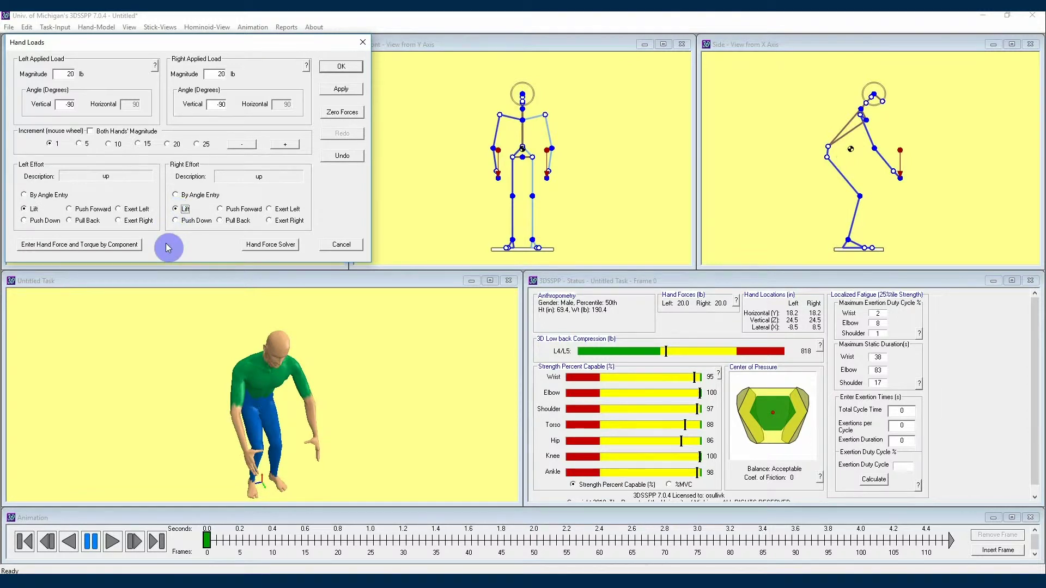
pyautogui.click(336, 89)
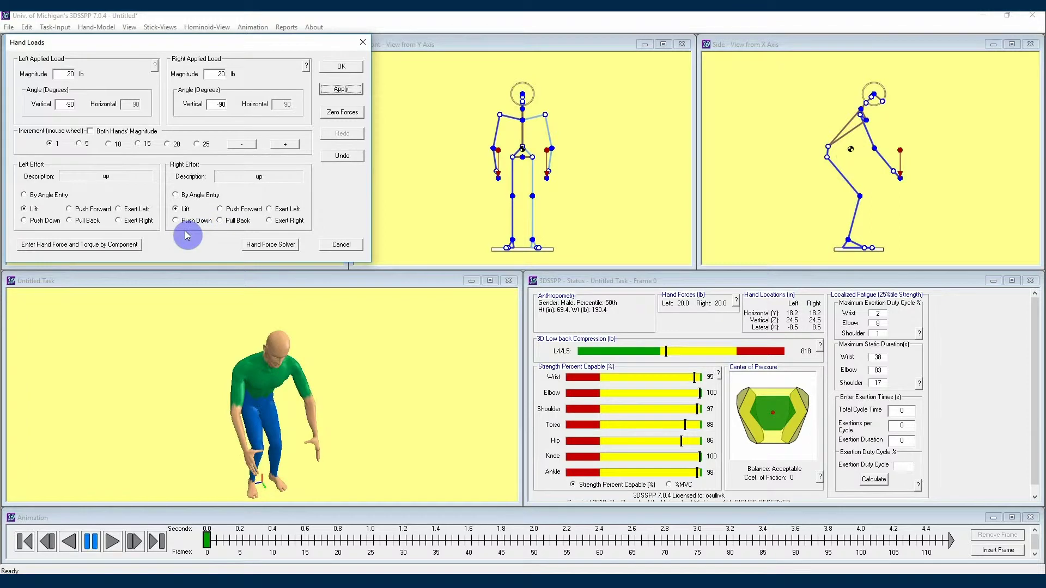
# Switch both hands' efforts to Push Forward and apply.
pyautogui.click(69, 209)
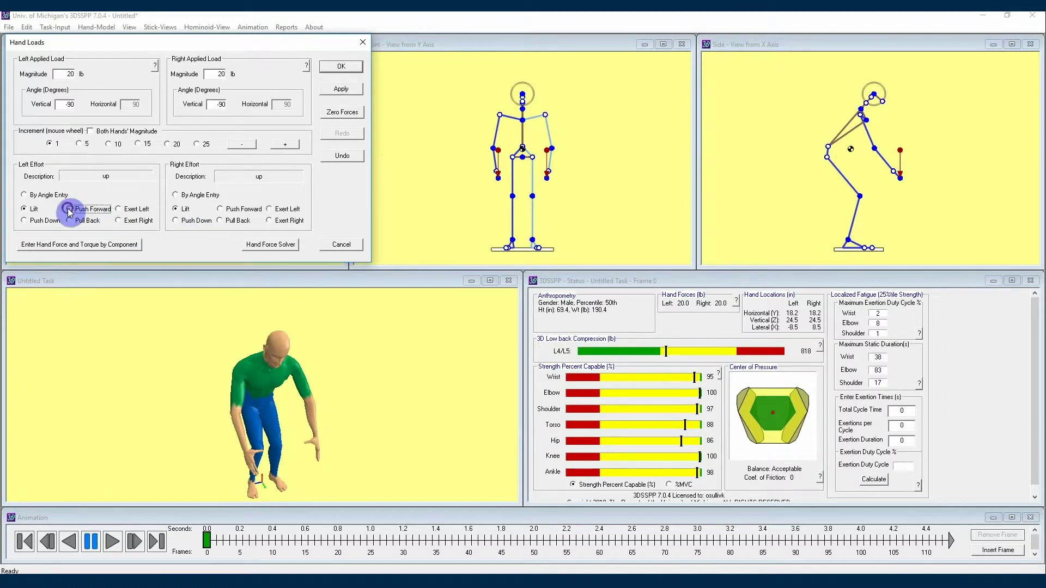
pyautogui.click(220, 210)
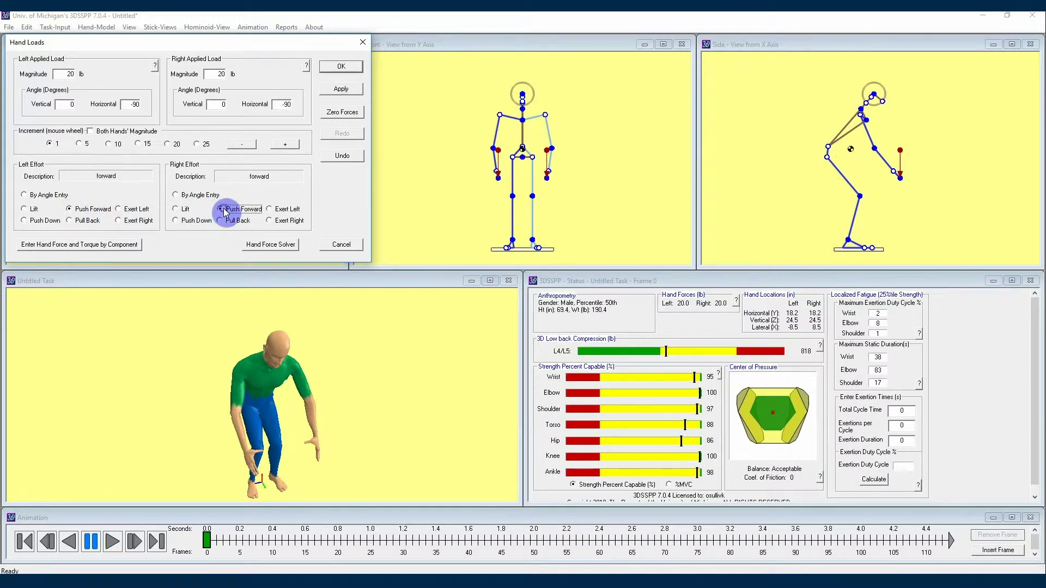
pyautogui.click(356, 90)
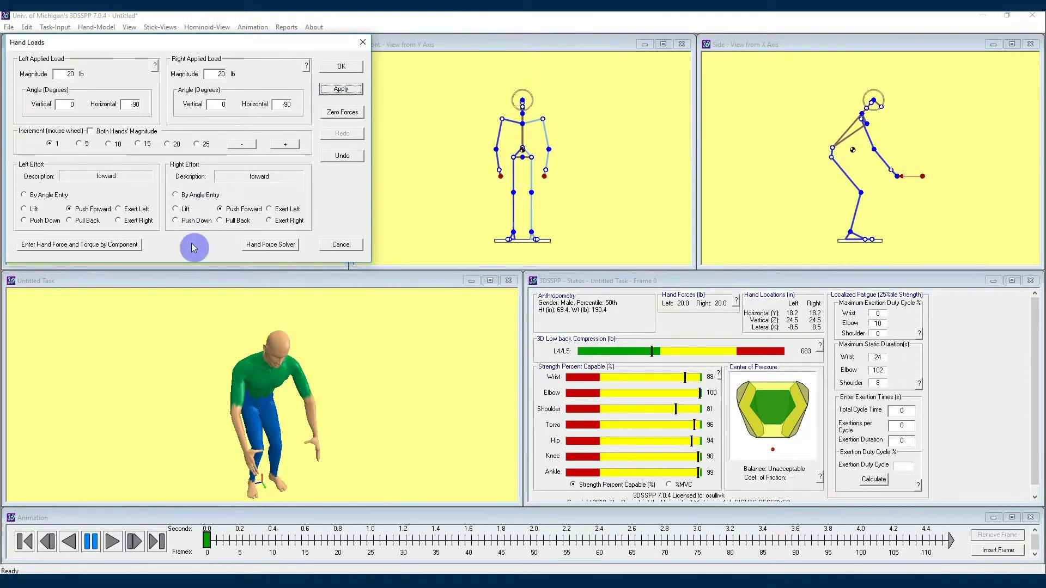
# Make both hands Exert Left and apply the loads.
pyautogui.click(269, 210)
pyautogui.click(118, 209)
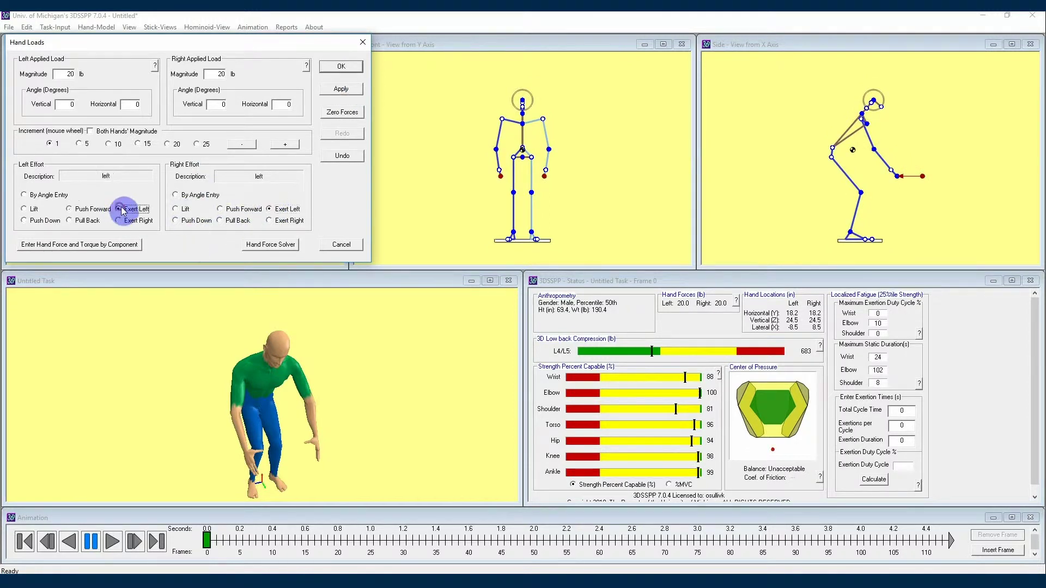
pyautogui.click(342, 91)
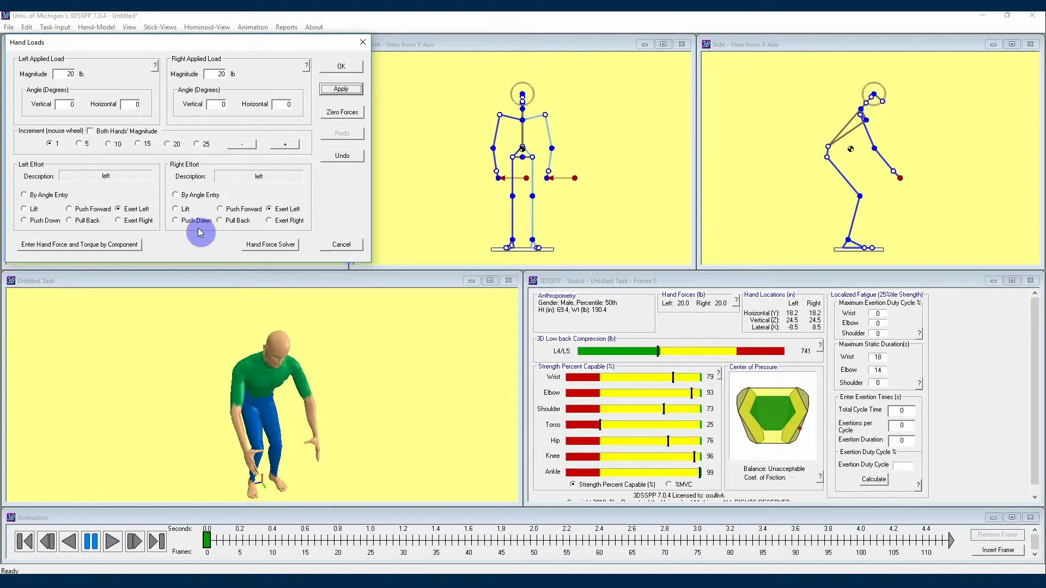
# Switch both hands to By Angle Entry with -90° vertical angles and apply.
pyautogui.click(176, 195)
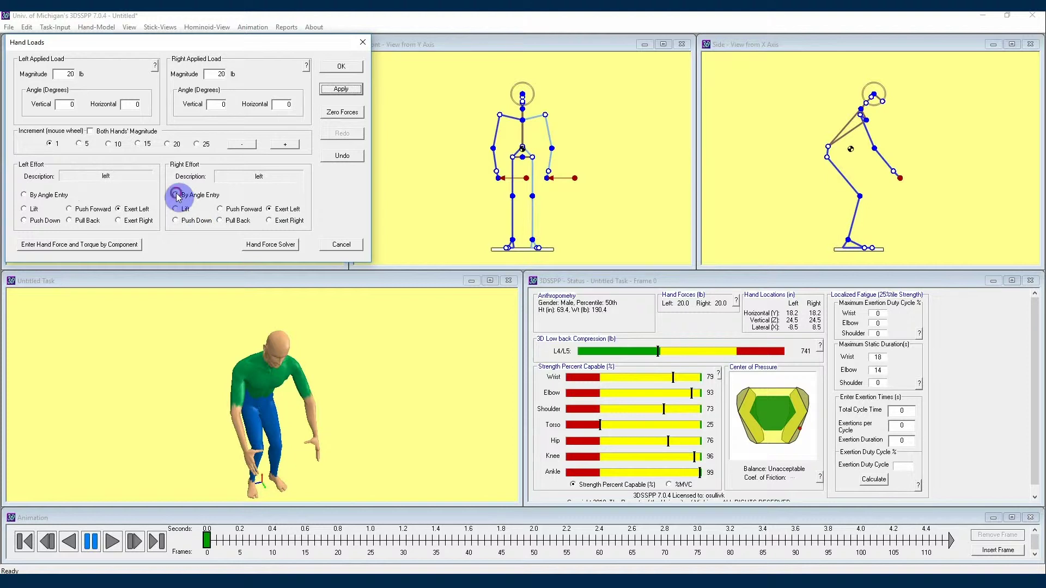
pyautogui.click(30, 196)
pyautogui.click(65, 103)
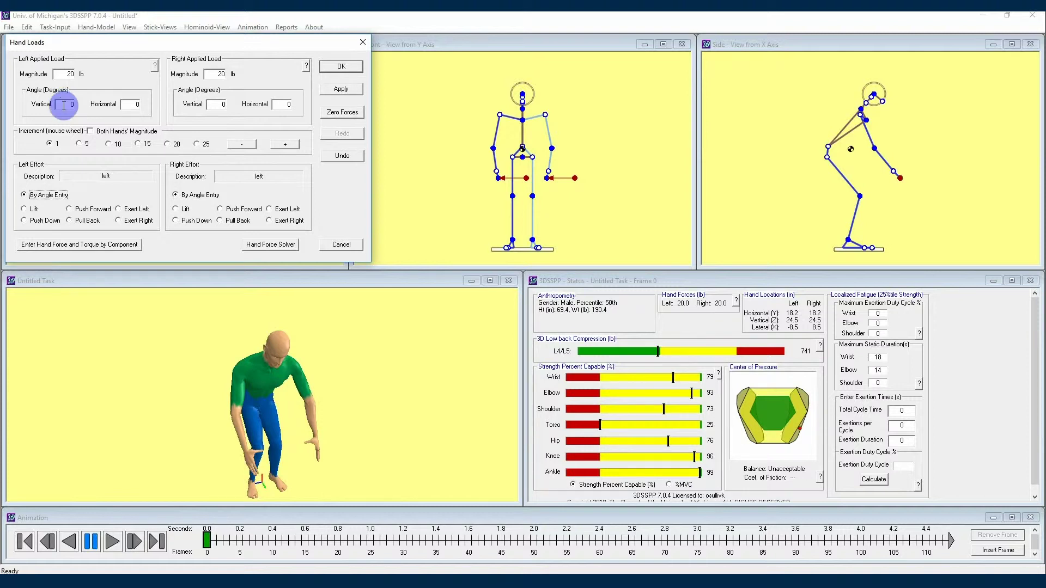
pyautogui.click(64, 105)
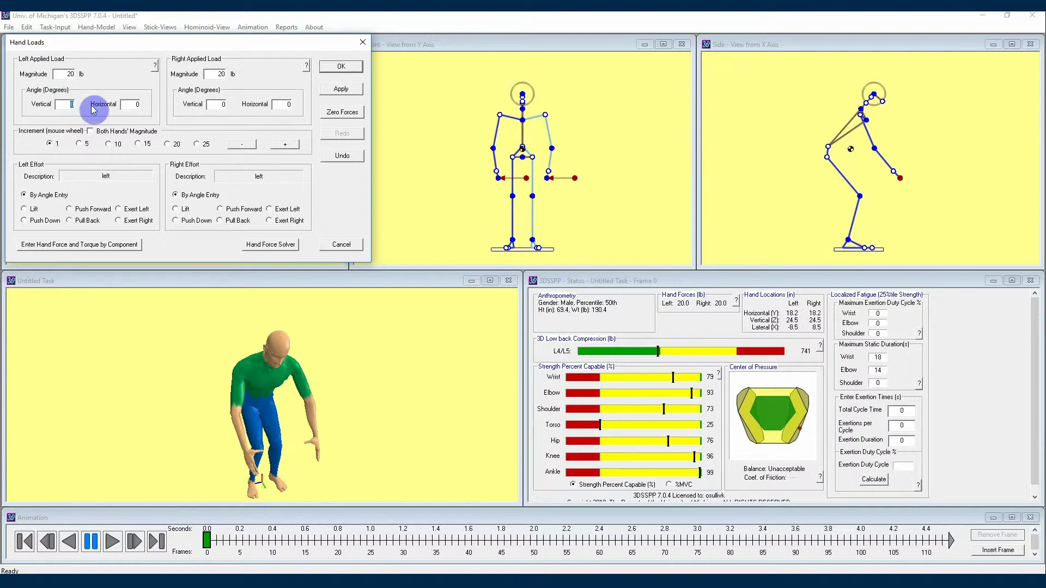
pyautogui.write('-90')
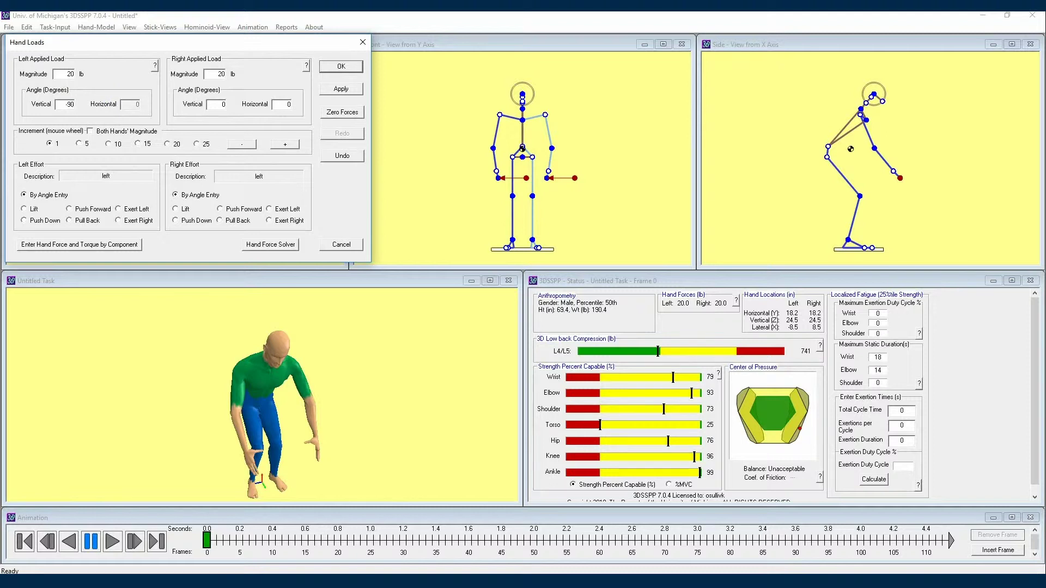
pyautogui.click(215, 104)
pyautogui.write('-90')
pyautogui.click(336, 90)
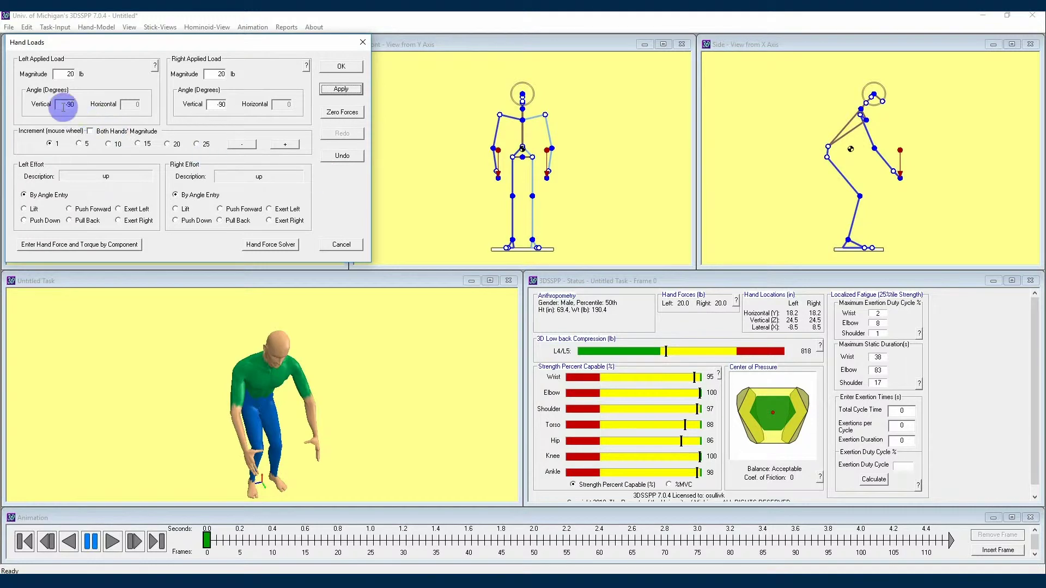
# Change both vertical angles to 90° so the loads point downward, and apply.
pyautogui.moveTo(63, 107); pyautogui.dragTo(99, 110)
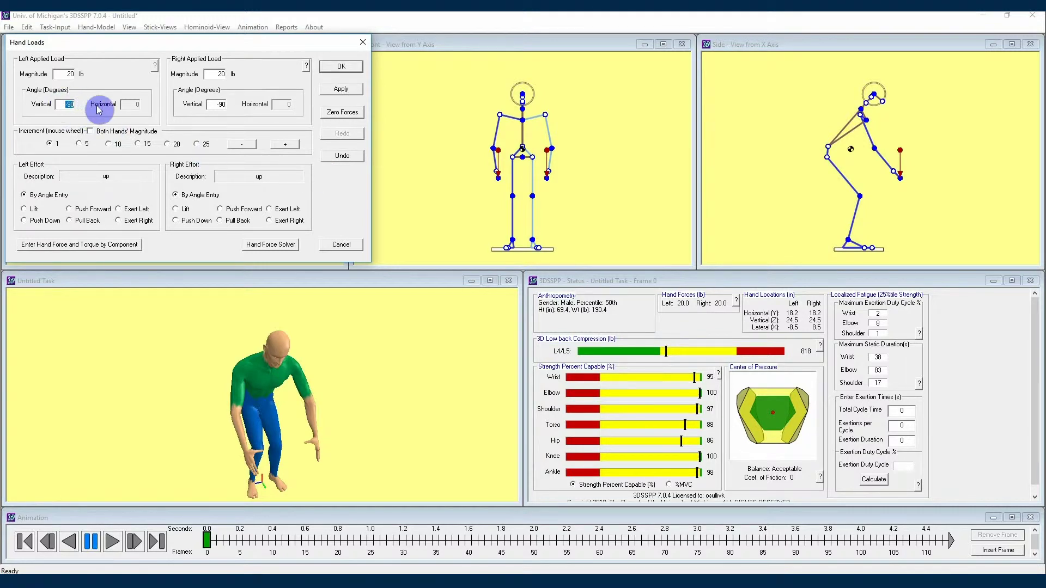
pyautogui.write('90')
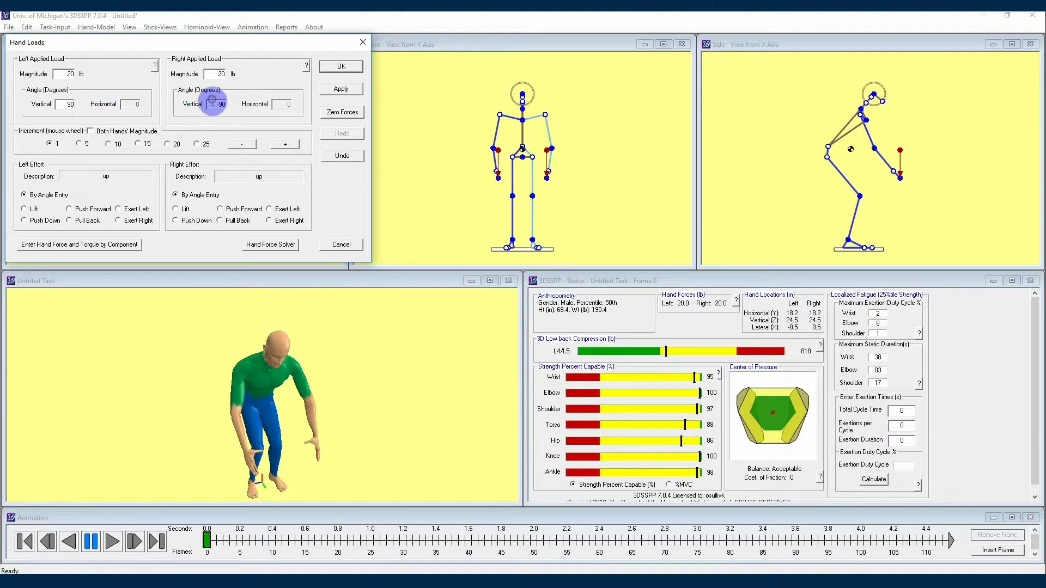
pyautogui.moveTo(211, 103); pyautogui.dragTo(233, 107)
pyautogui.write('90')
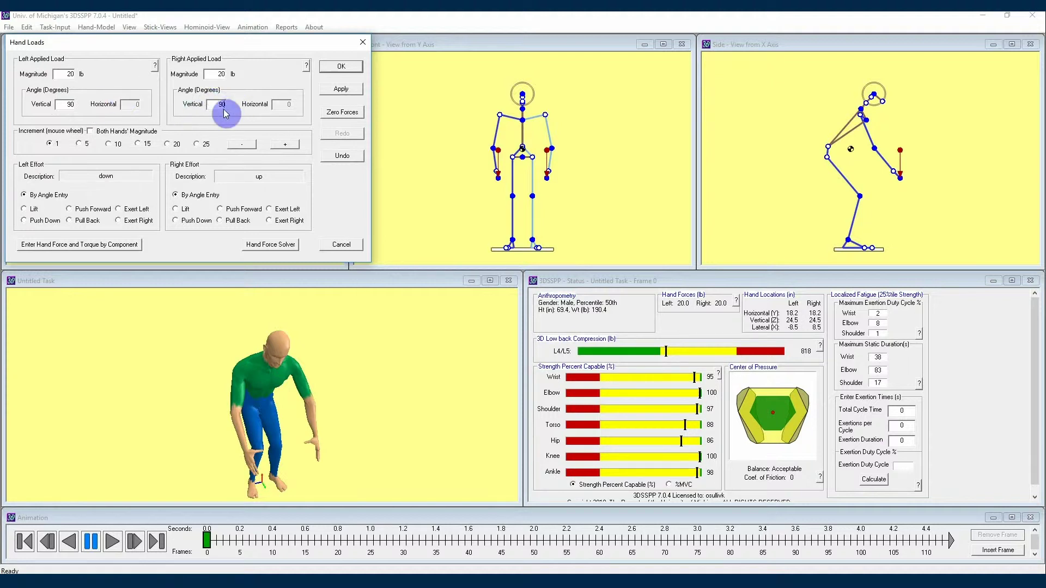
pyautogui.click(340, 89)
pyautogui.click(340, 89)
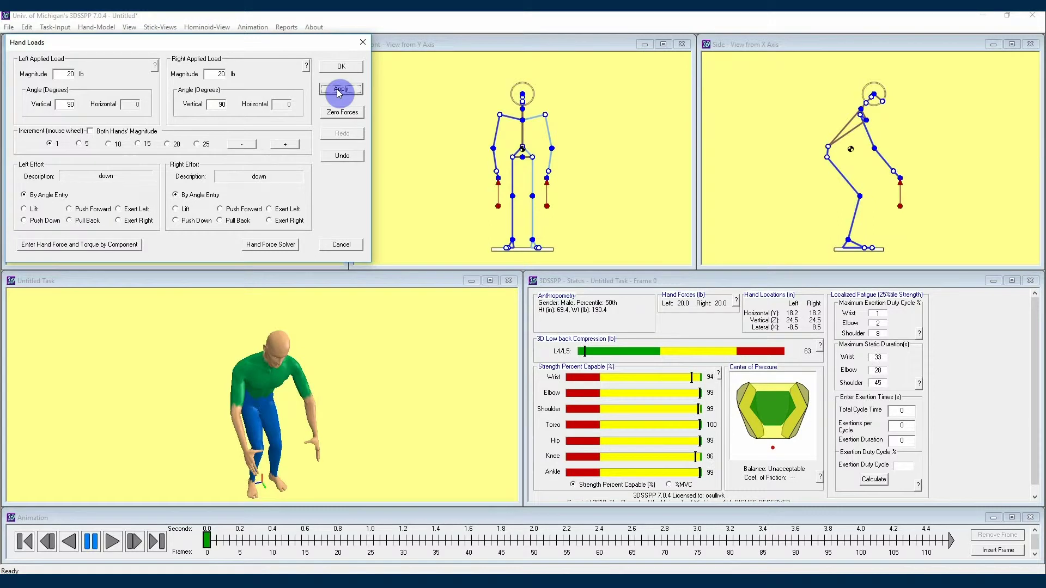
pyautogui.moveTo(62, 103); pyautogui.dragTo(120, 106)
# Reset both hands' vertical angles to 0° and apply.
pyautogui.write('0')
pyautogui.moveTo(212, 103); pyautogui.dragTo(249, 104)
pyautogui.write('0')
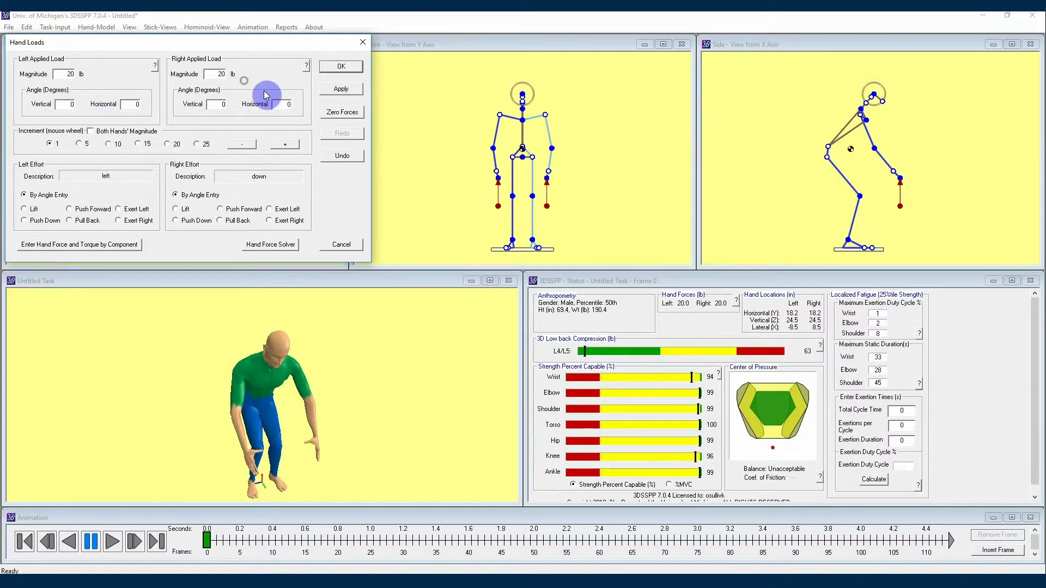
pyautogui.click(343, 88)
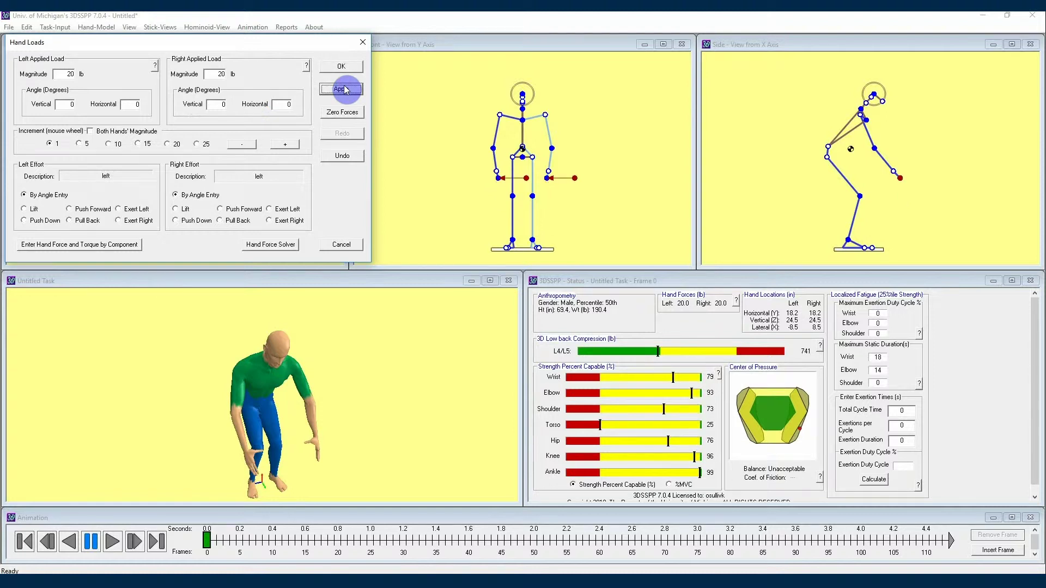
# Set both hands' horizontal angles to 90° so the loads pull backward, and apply.
pyautogui.doubleClick(132, 103)
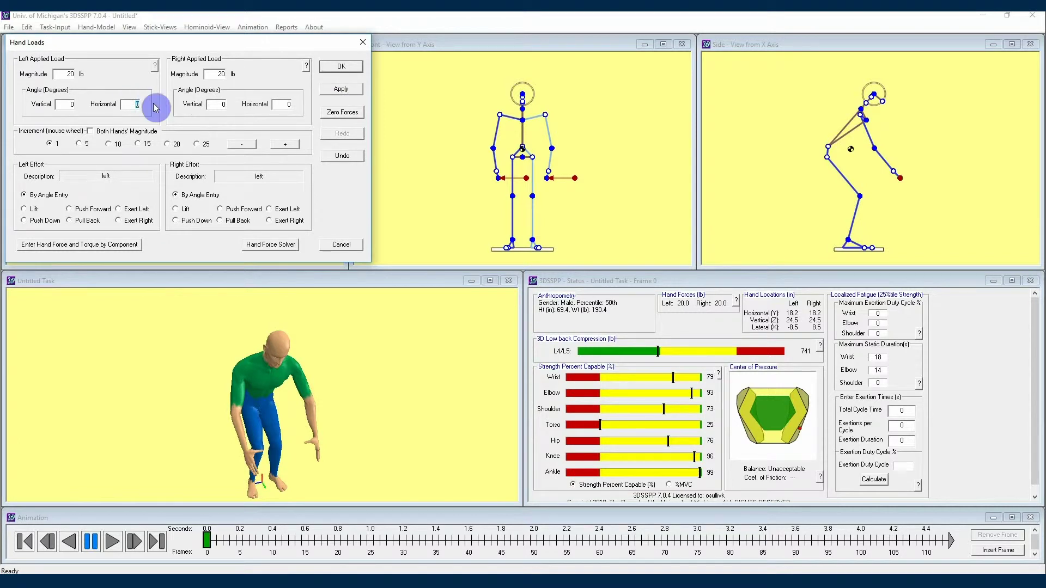
pyautogui.write('90')
pyautogui.click(285, 104)
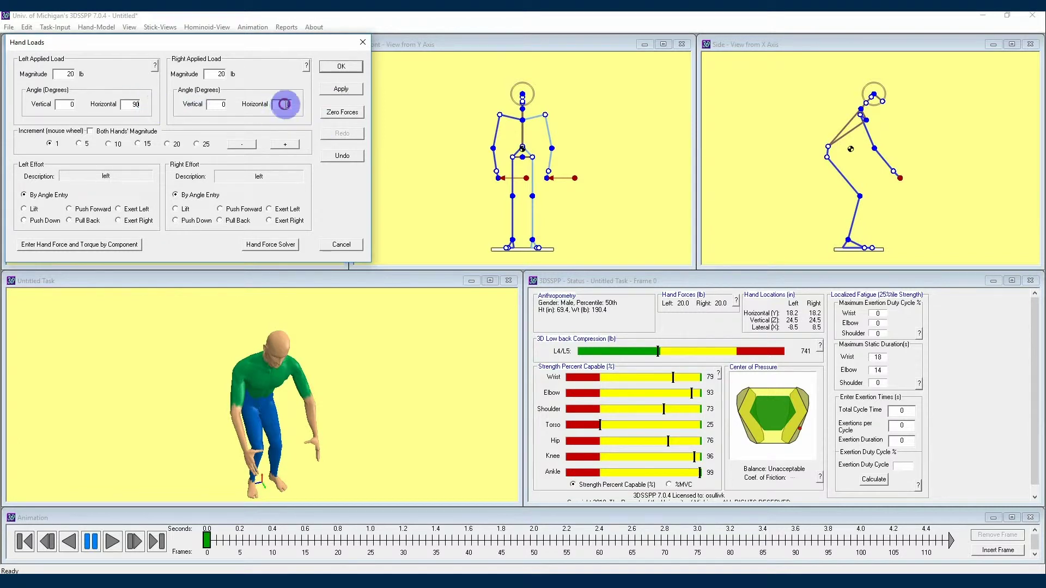
pyautogui.write('9')
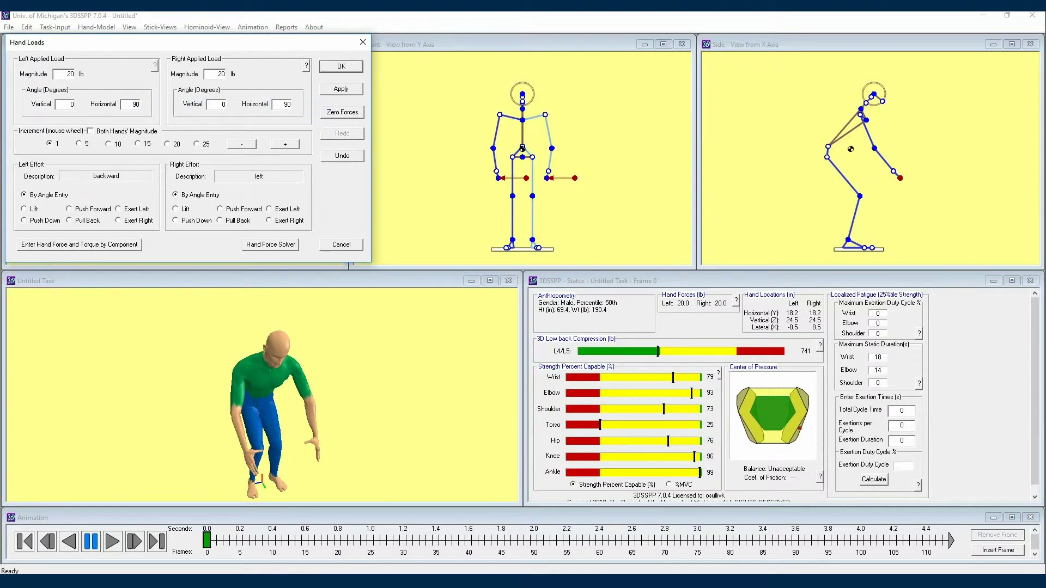
pyautogui.click(344, 89)
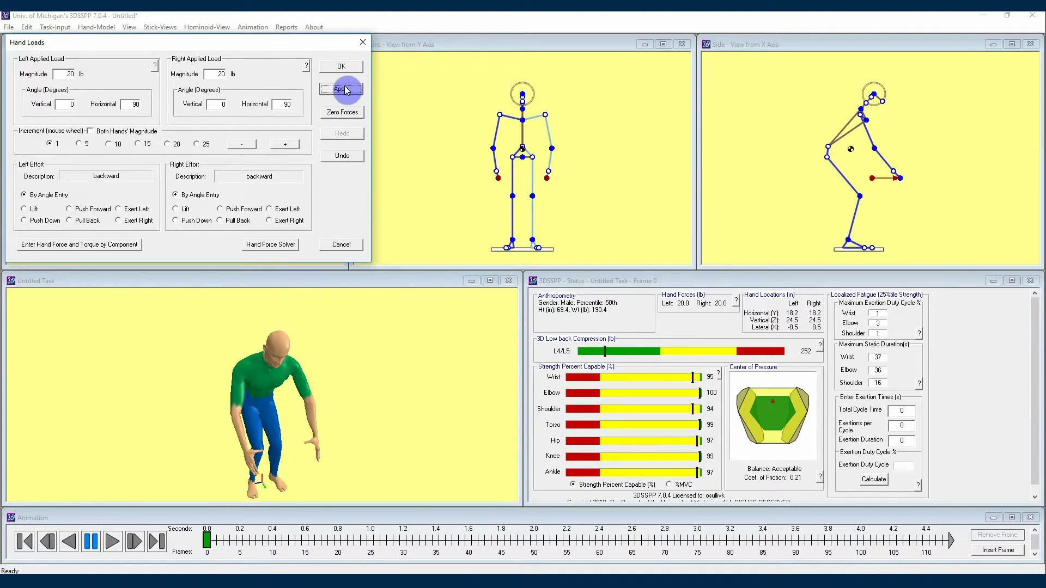
pyautogui.moveTo(129, 103); pyautogui.dragTo(161, 110)
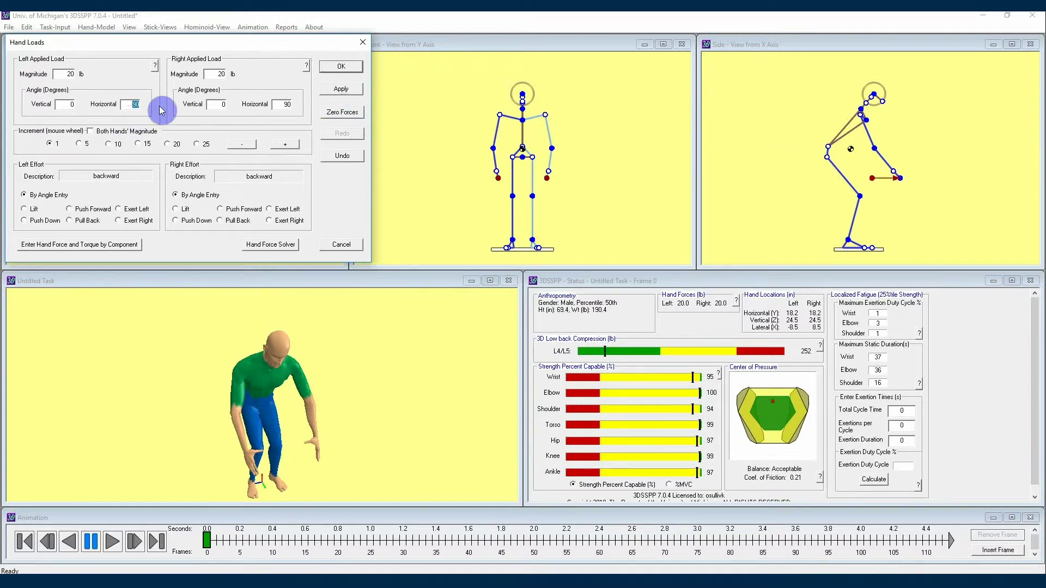
# Set both hands' horizontal angles to 180° and apply.
pyautogui.write('180')
pyautogui.moveTo(275, 104); pyautogui.dragTo(314, 105)
pyautogui.write('180')
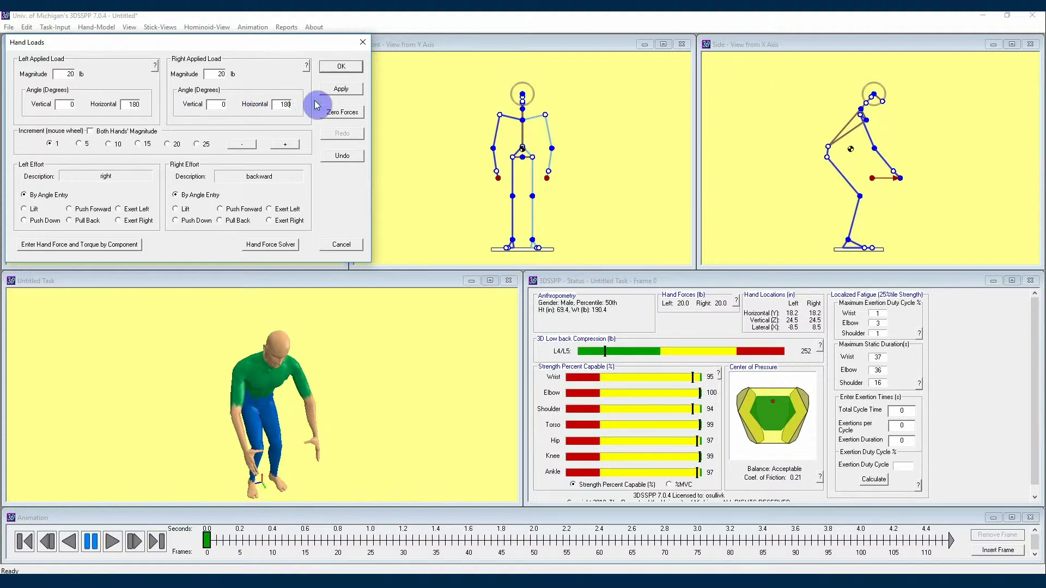
pyautogui.click(347, 90)
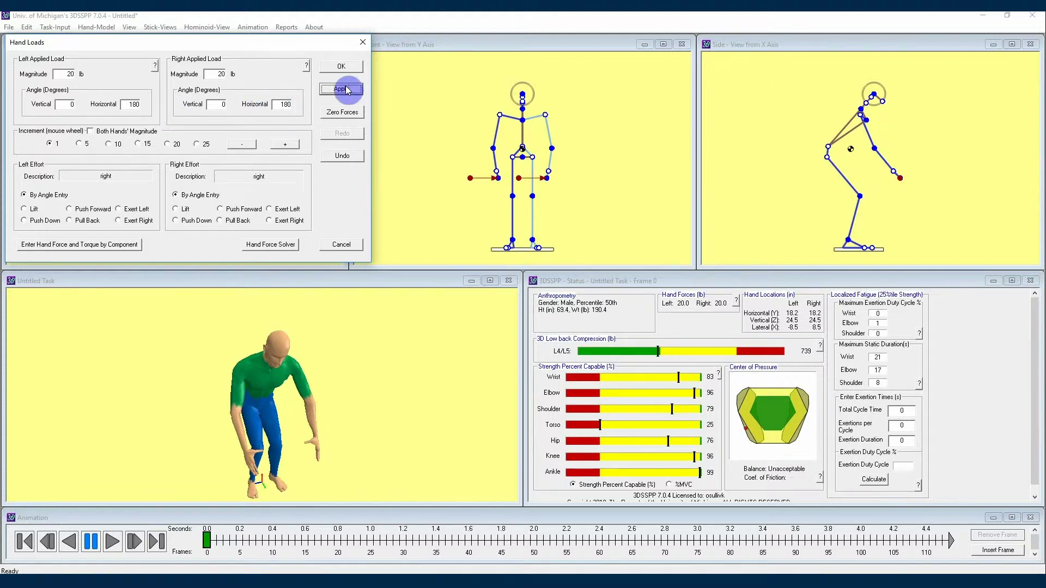
# Change both horizontal angles to -90° so the loads push forward, and apply.
pyautogui.moveTo(126, 103); pyautogui.dragTo(153, 108)
pyautogui.write('-90')
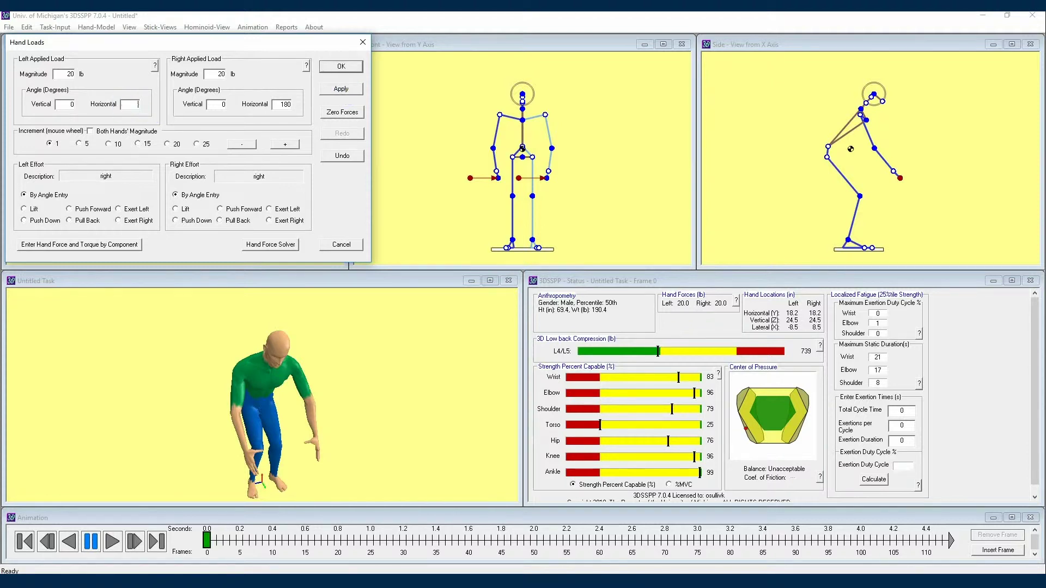
pyautogui.click(279, 107)
pyautogui.moveTo(279, 106); pyautogui.dragTo(317, 107)
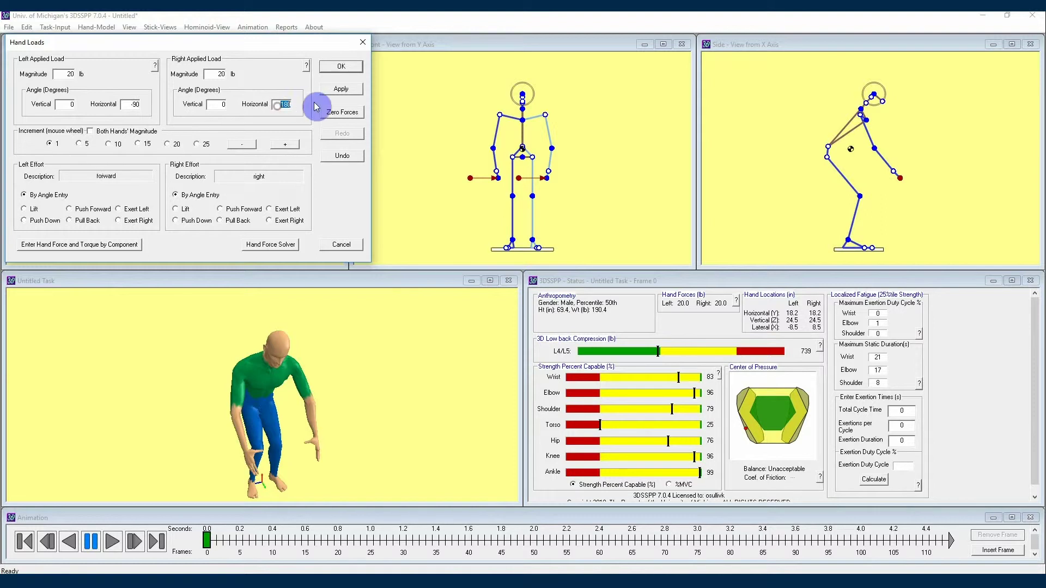
pyautogui.write('-90')
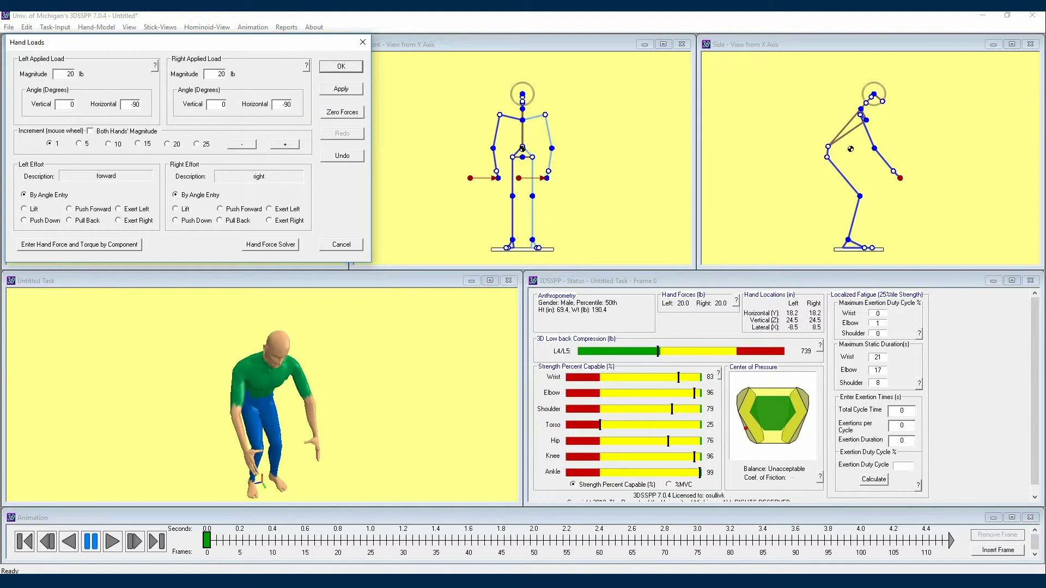
pyautogui.click(335, 89)
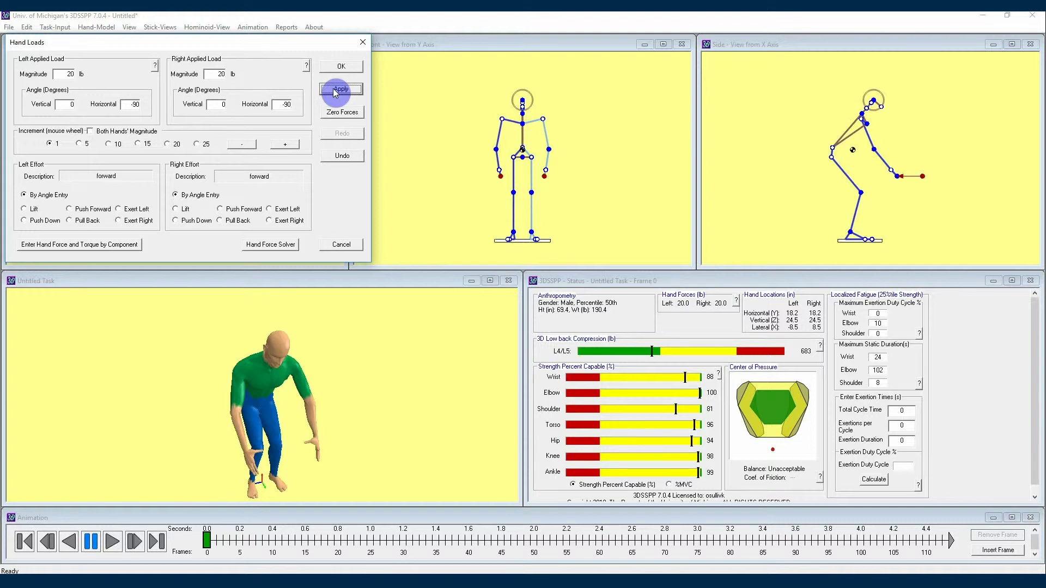
pyautogui.moveTo(280, 42); pyautogui.dragTo(358, 285)
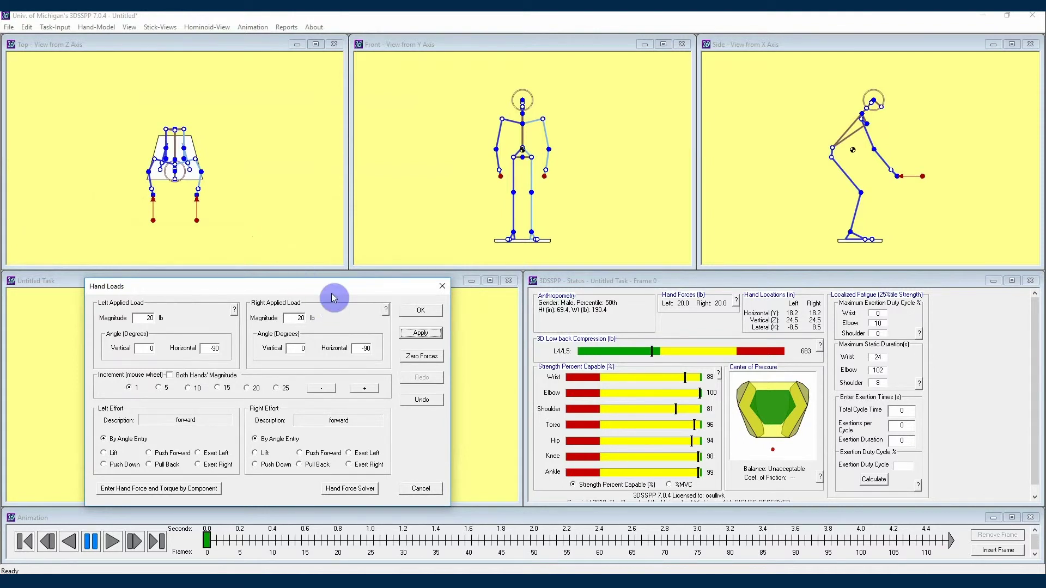
# Use a 5 lb increment to step the right-hand load up to 35 lb, then down to 25 lb.
pyautogui.moveTo(334, 297); pyautogui.dragTo(278, 80)
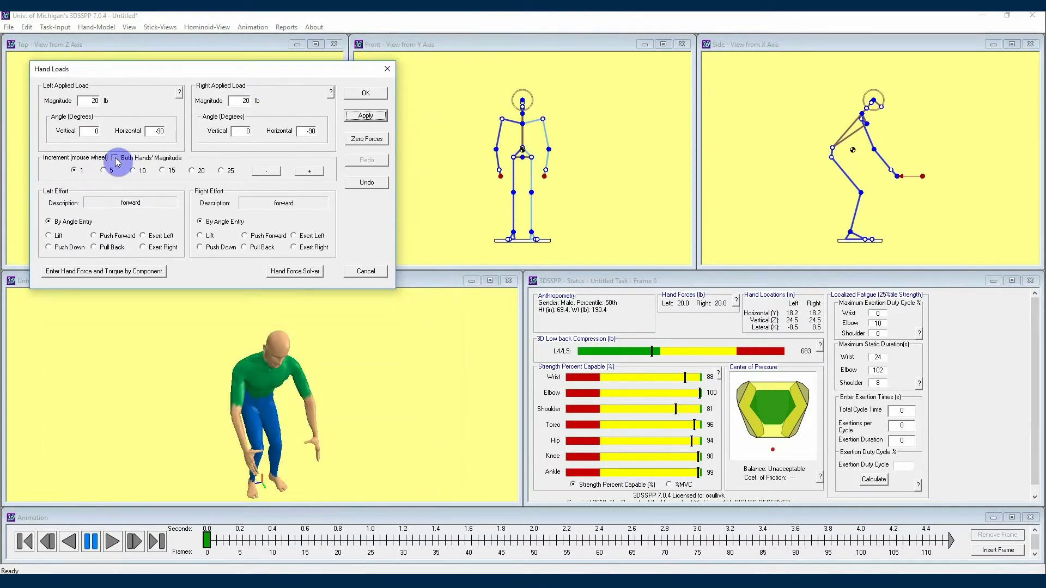
pyautogui.doubleClick(244, 102)
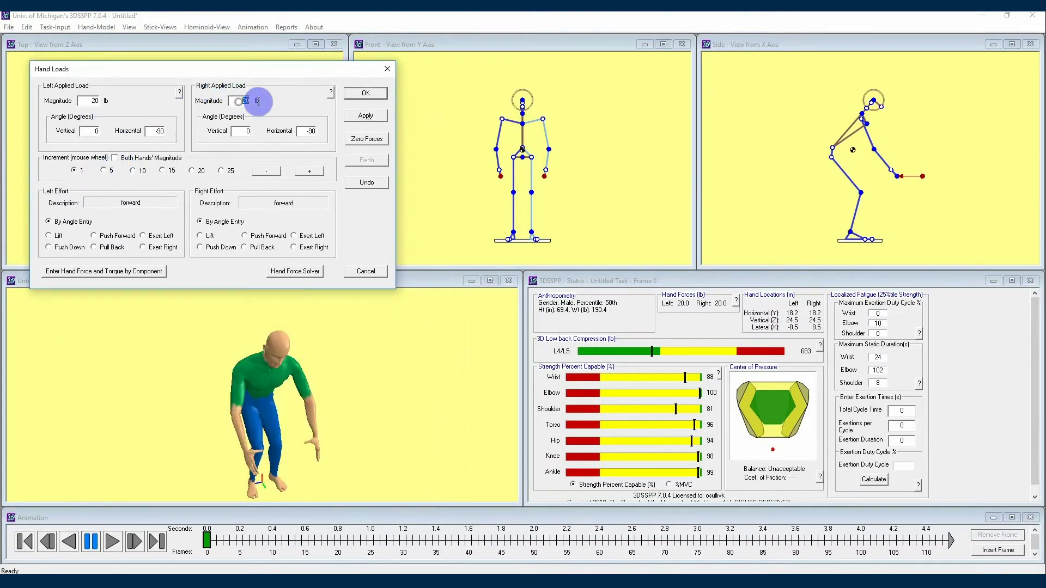
pyautogui.click(104, 171)
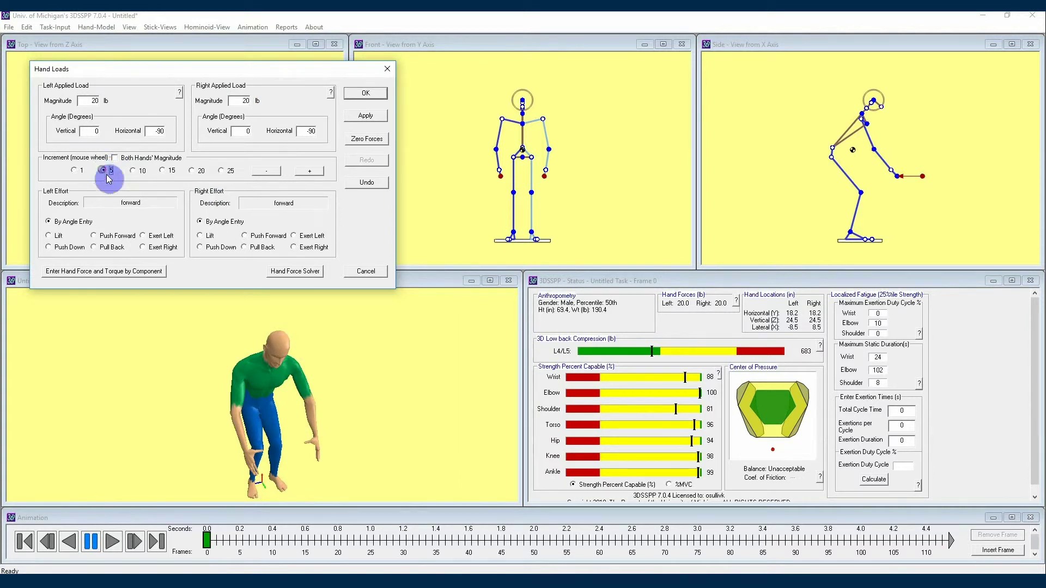
pyautogui.click(318, 173)
pyautogui.click(318, 173)
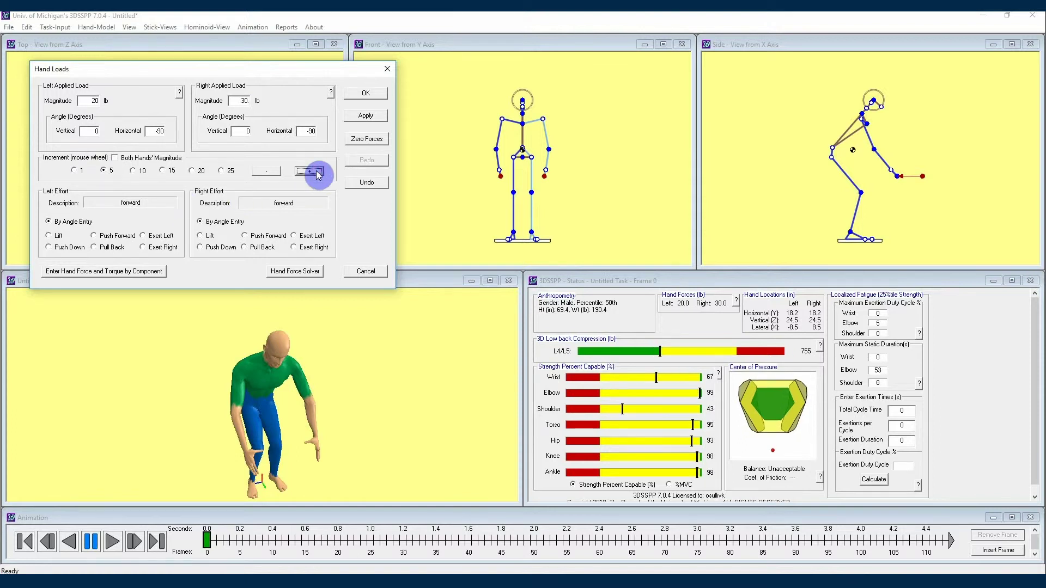
pyautogui.click(318, 173)
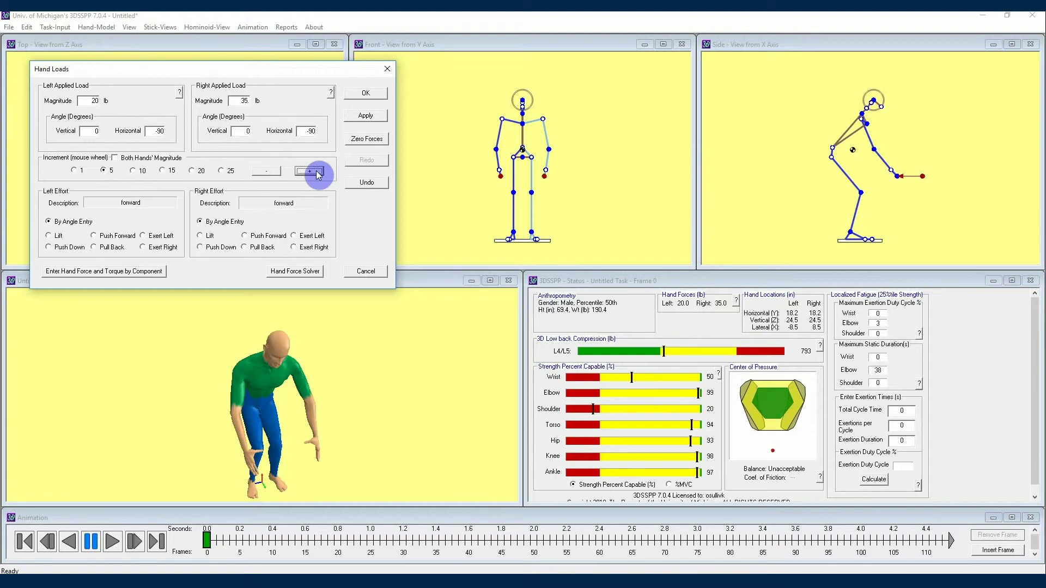
pyautogui.click(265, 172)
pyautogui.click(266, 172)
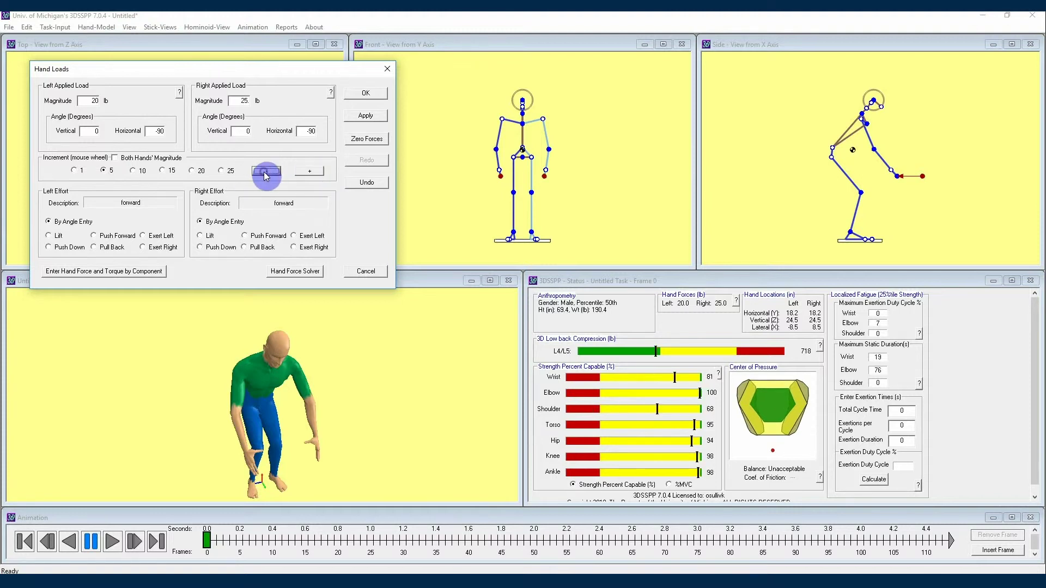
# Return the right load to 20 lb, link both magnitudes, then step both to 30 lb and back to 20.
pyautogui.click(266, 172)
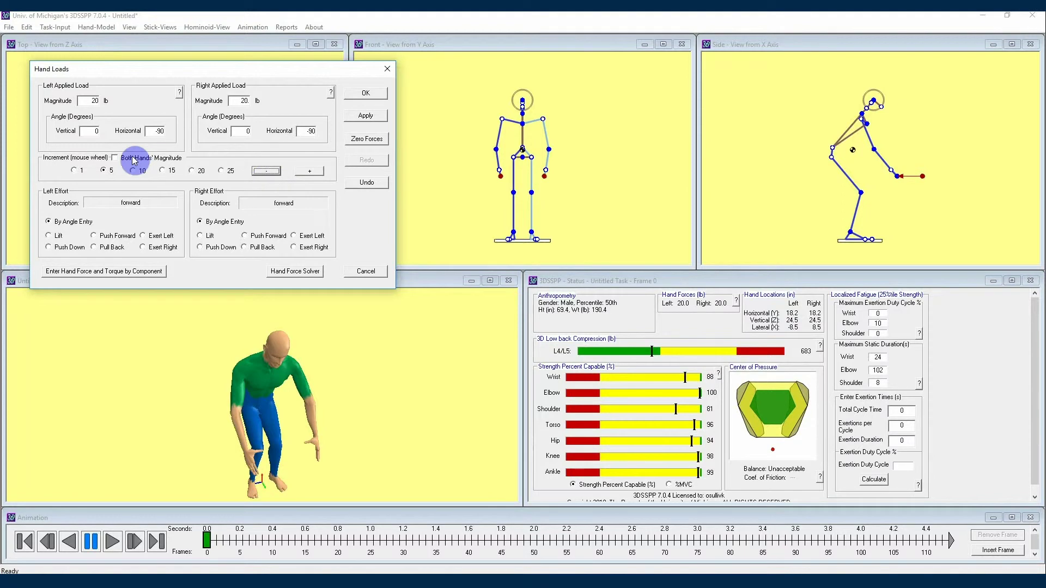
pyautogui.click(116, 158)
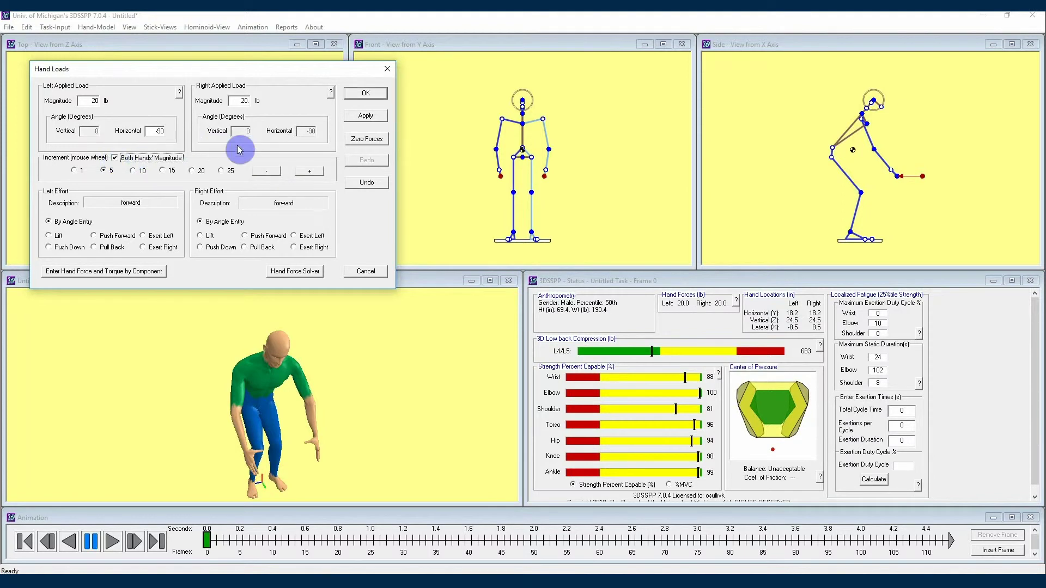
pyautogui.click(310, 172)
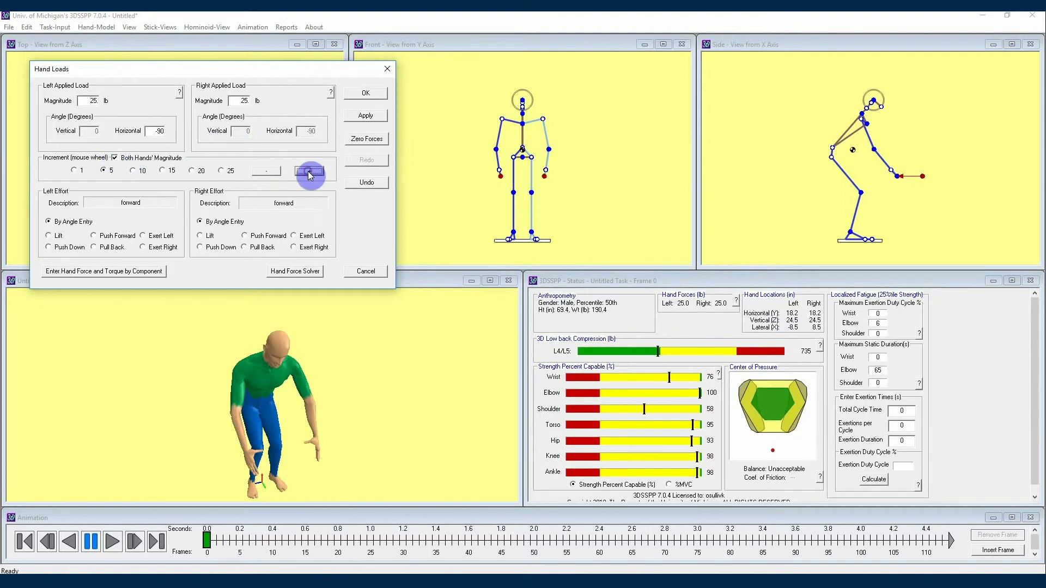
pyautogui.click(310, 172)
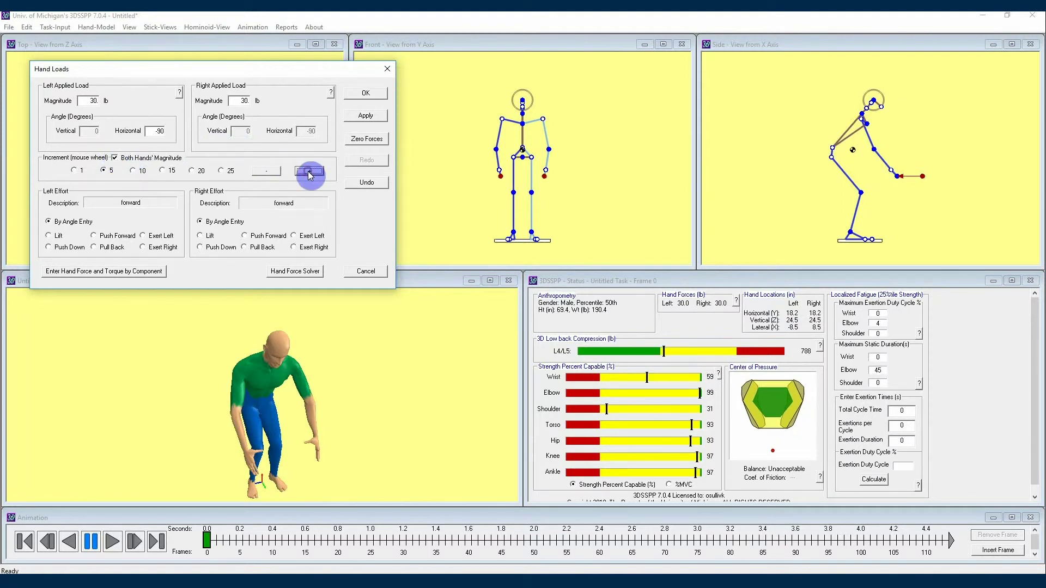
pyautogui.click(270, 172)
pyautogui.click(272, 173)
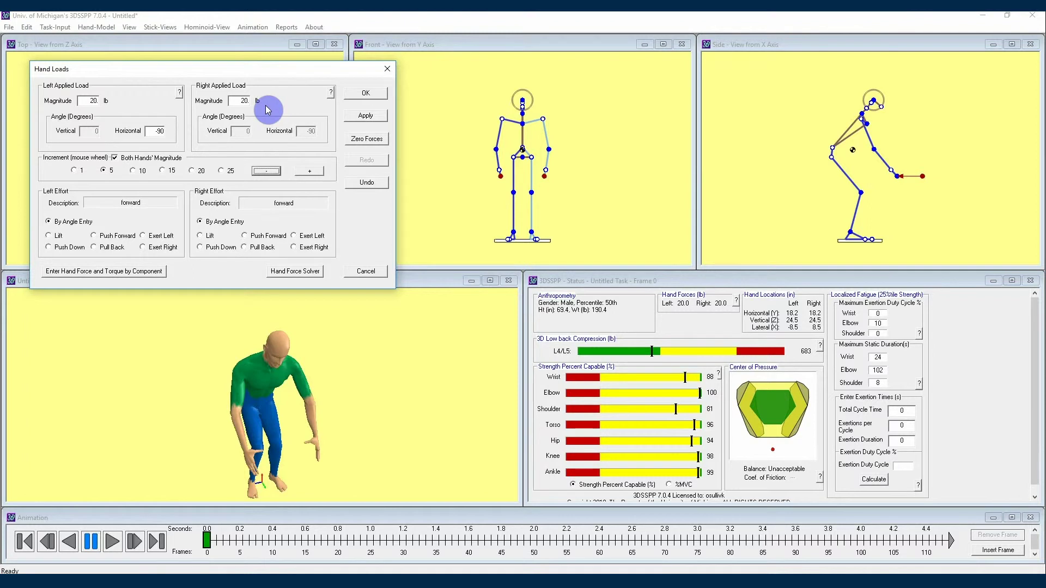
pyautogui.click(240, 103)
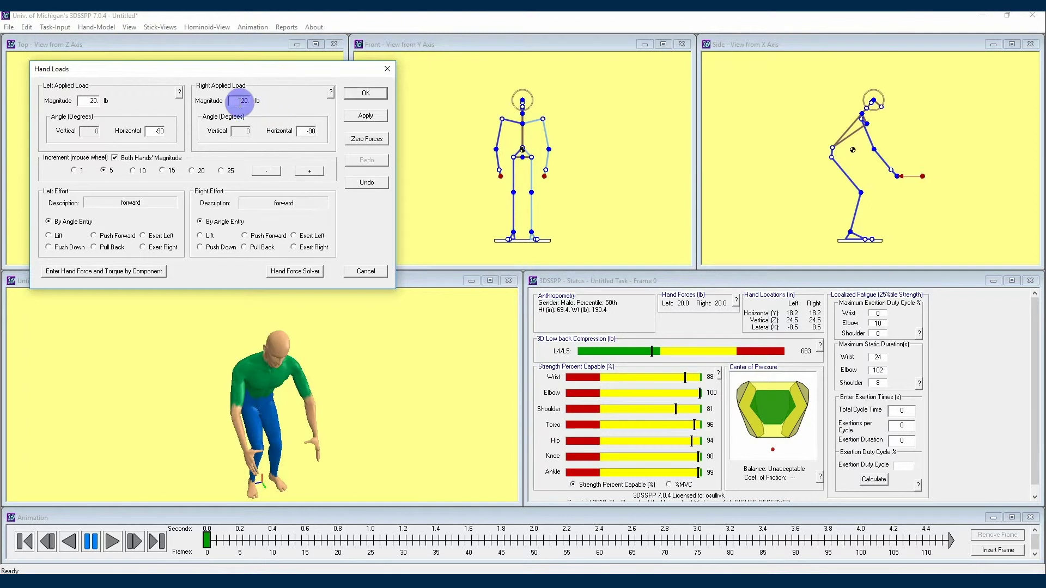
pyautogui.scroll(1, 241, 103)
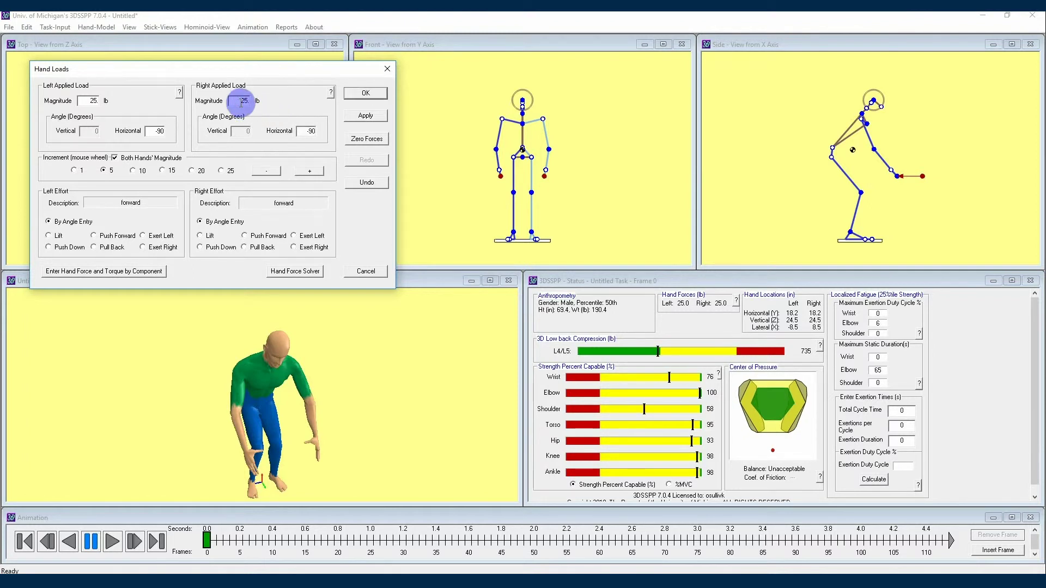
pyautogui.scroll(1, 241, 103)
pyautogui.scroll(-2, 241, 103)
# Reset the increment to 1 lb, make both efforts Lift, apply, and confirm with OK.
pyautogui.click(72, 171)
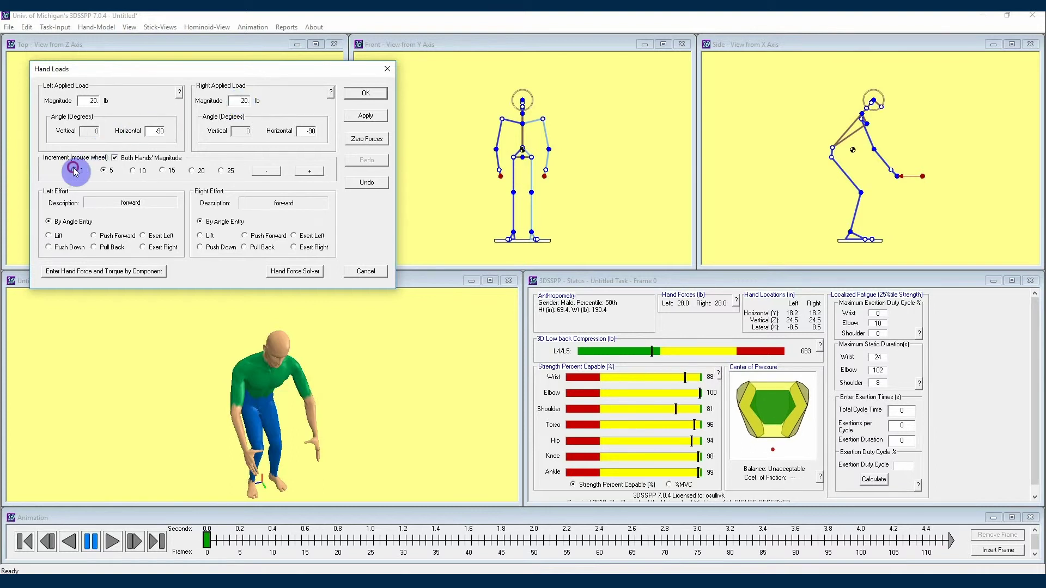
pyautogui.scroll(1, 238, 100)
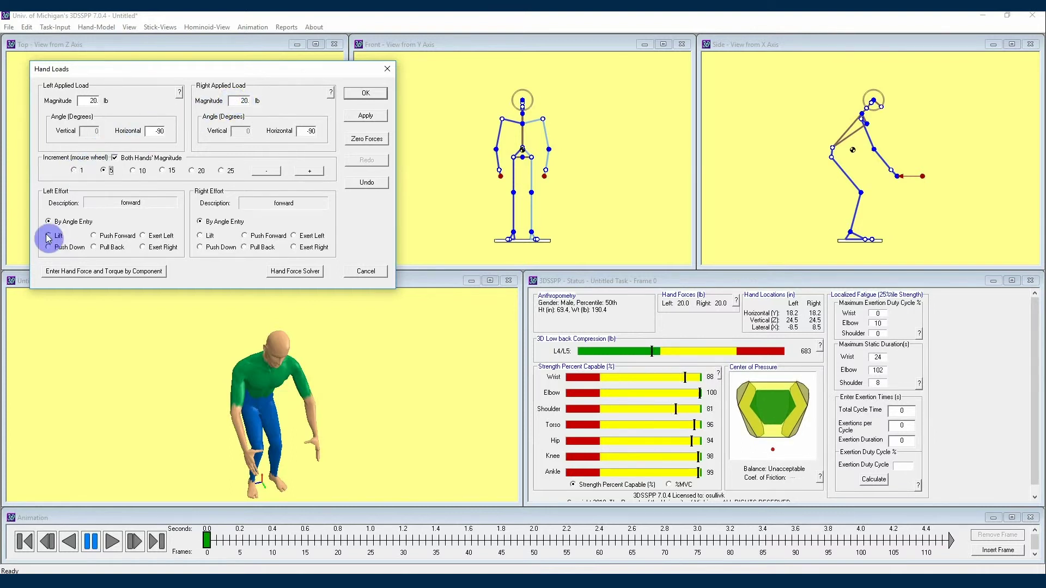
pyautogui.click(49, 235)
pyautogui.click(206, 235)
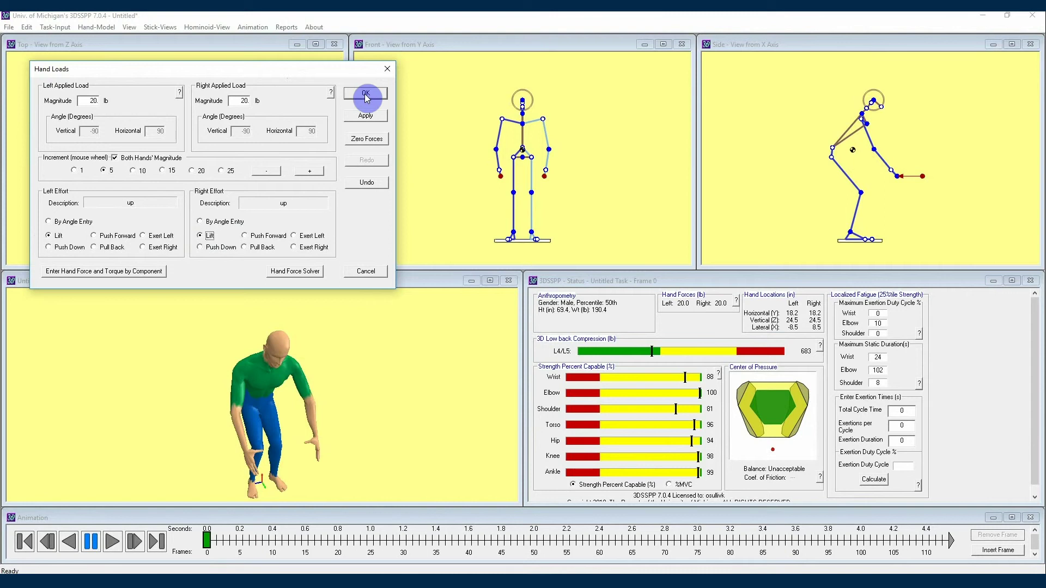
pyautogui.click(359, 117)
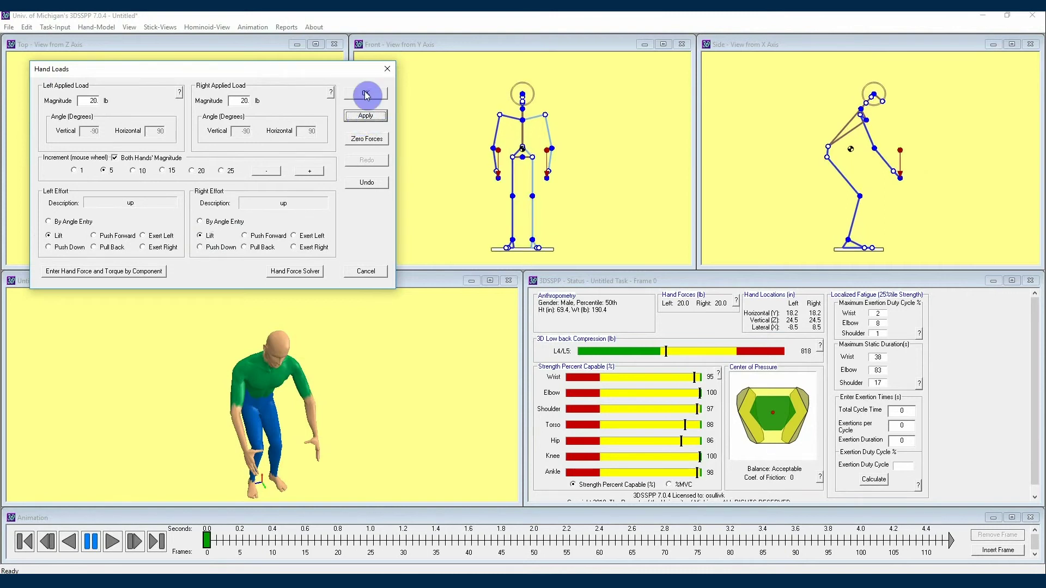
pyautogui.click(367, 96)
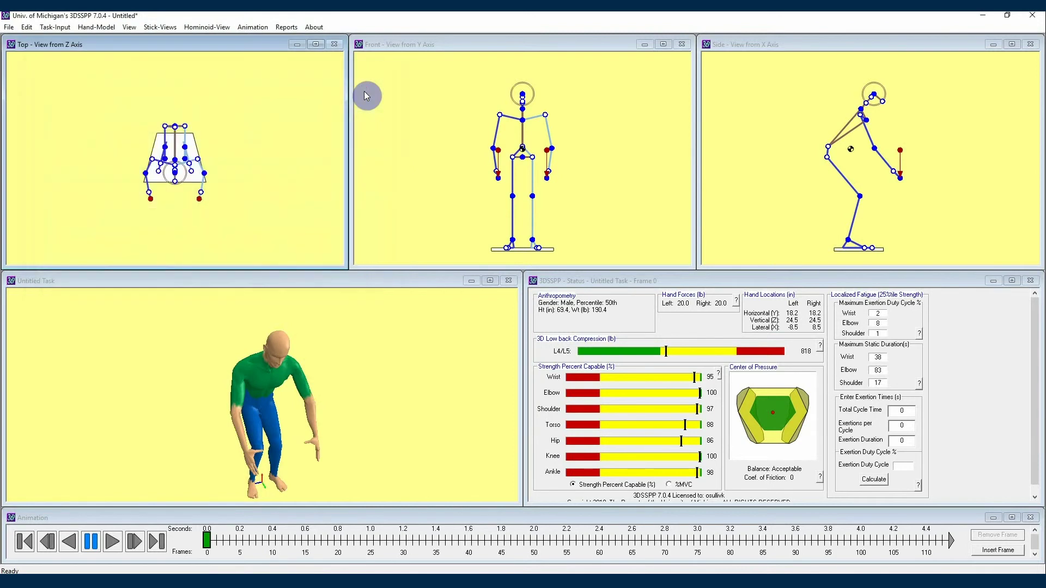